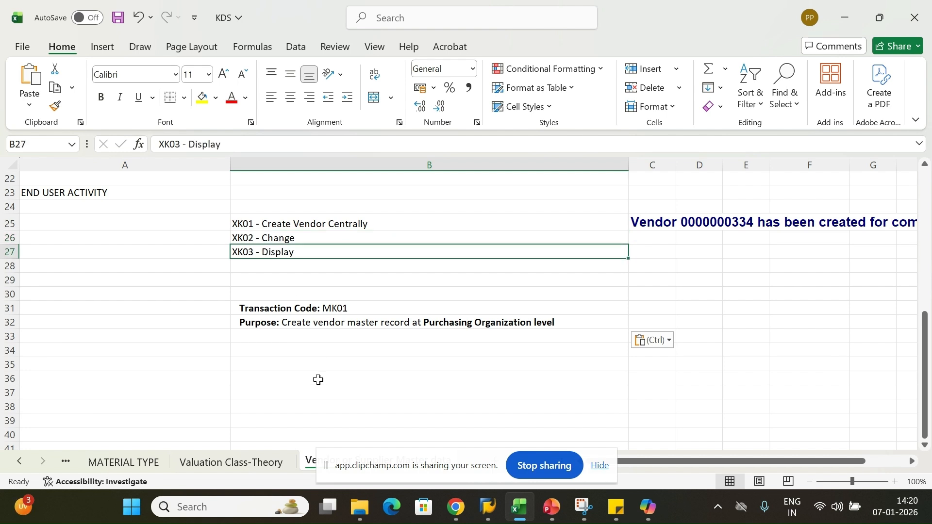
Review the Transaction Code MK01 and Purpose notes in the Excel sheet
click(305, 368)
click(298, 309)
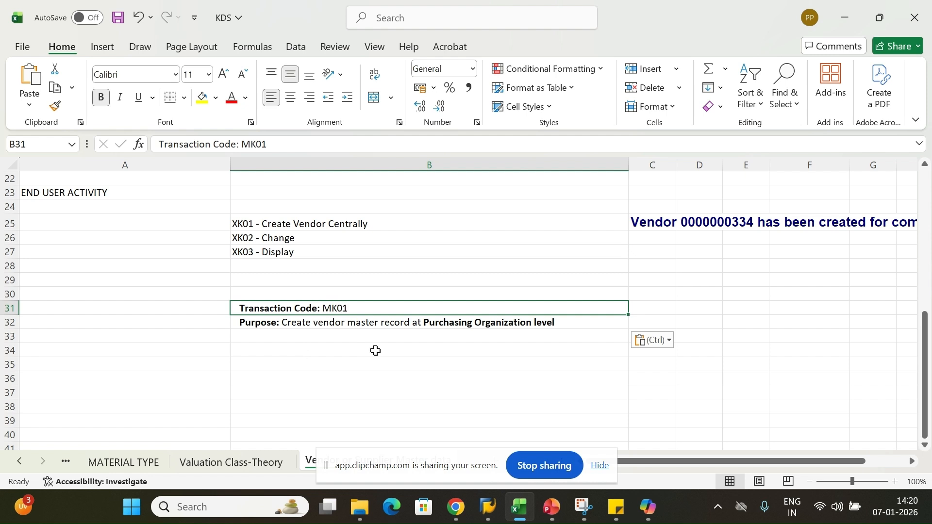
click(374, 350)
click(356, 377)
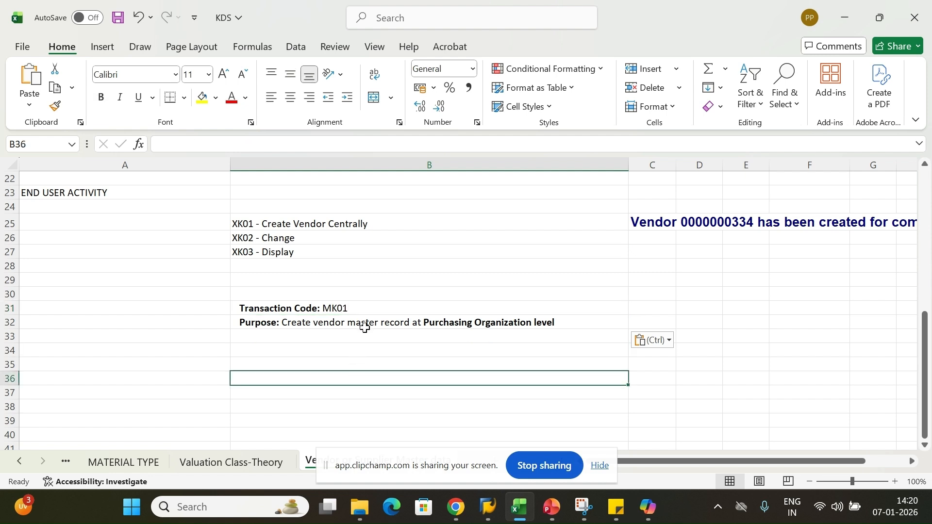
click(452, 324)
double_click(539, 323)
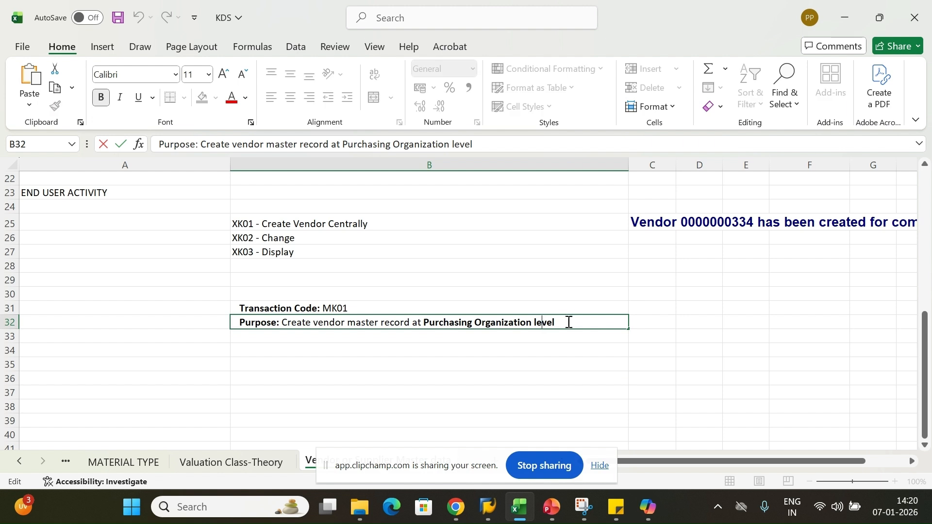
drag(566, 322, 420, 323)
click(460, 364)
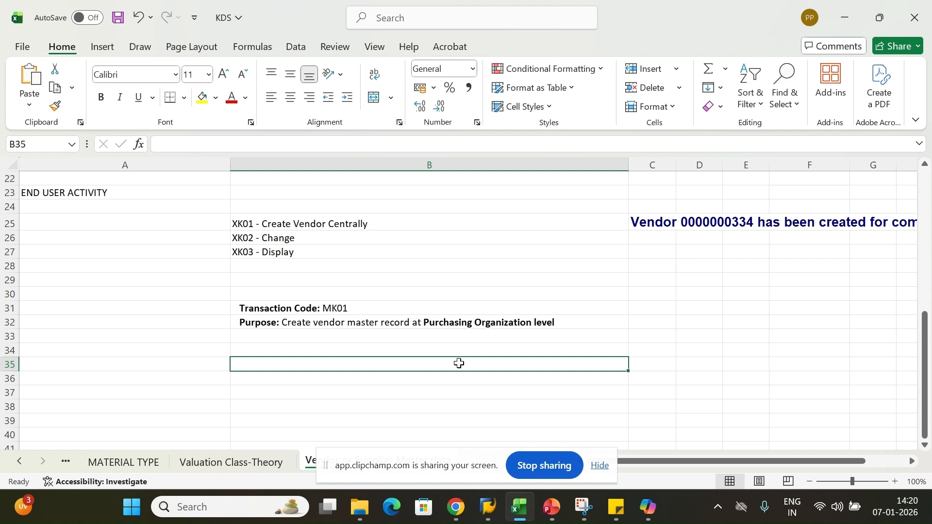
Select MK01 in cell B31 and switch to the SAP Easy Access window
click(250, 226)
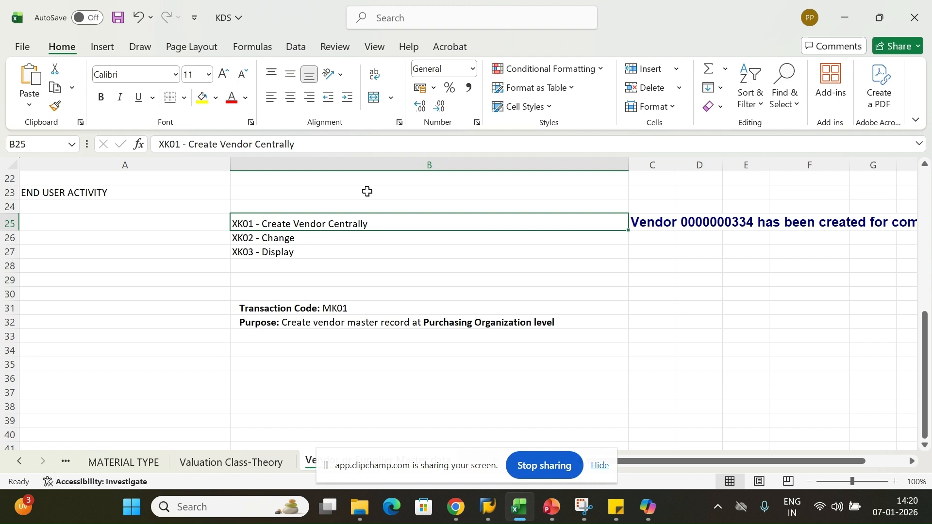
click(340, 311)
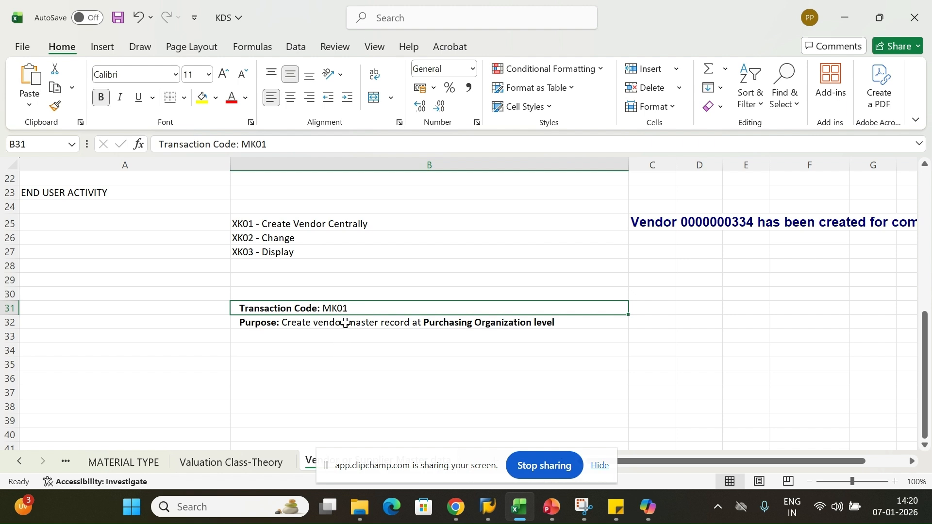
click(355, 322)
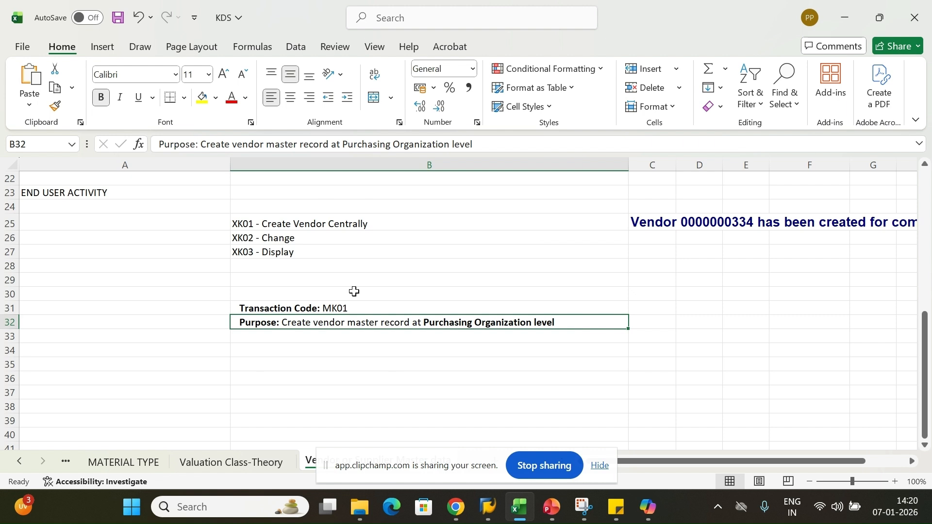
click(381, 379)
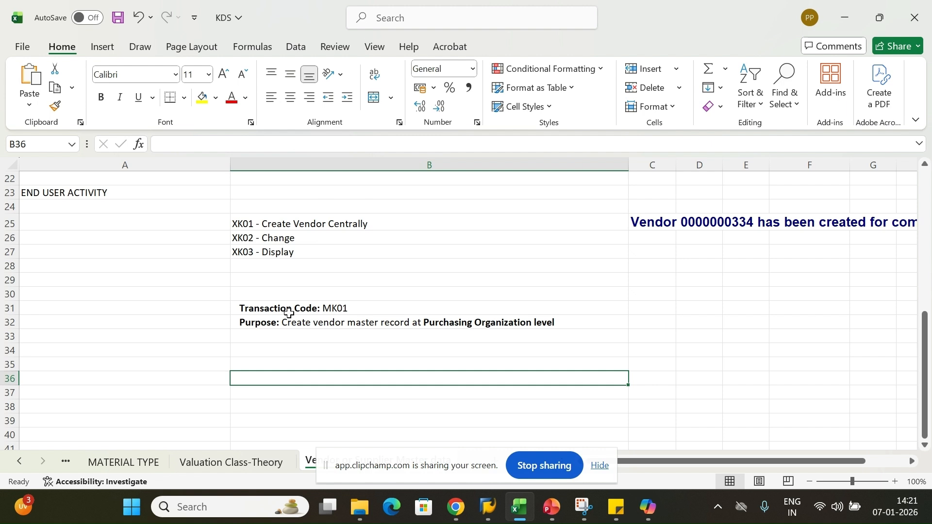
click(289, 312)
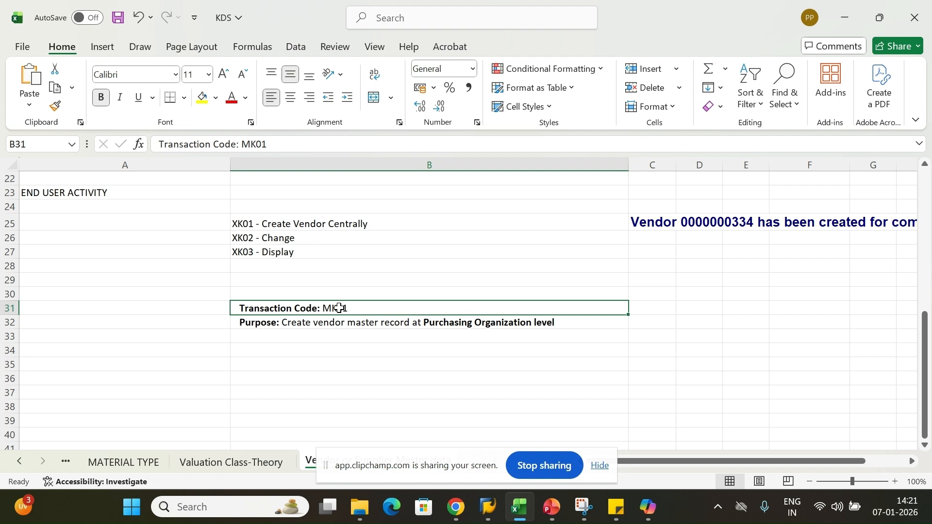
key(F2)
double_click(336, 309)
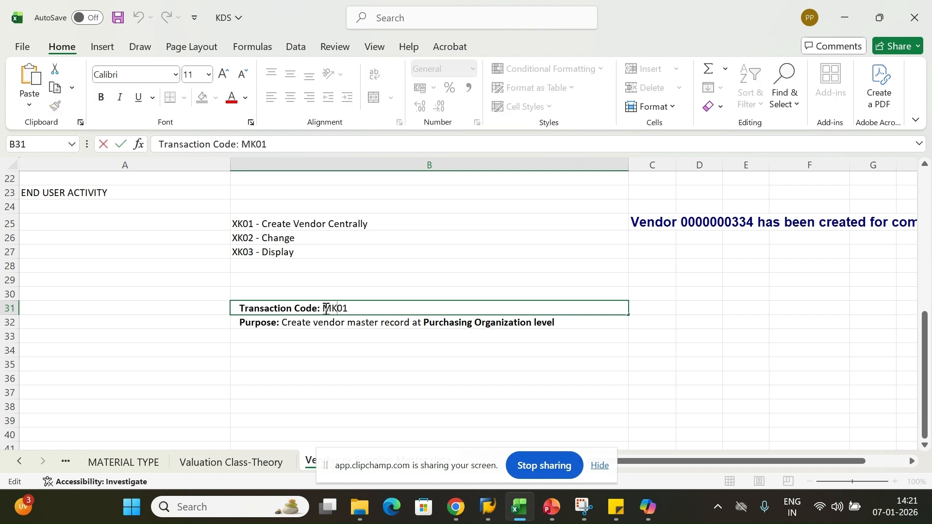
drag(326, 309, 354, 311)
click(487, 507)
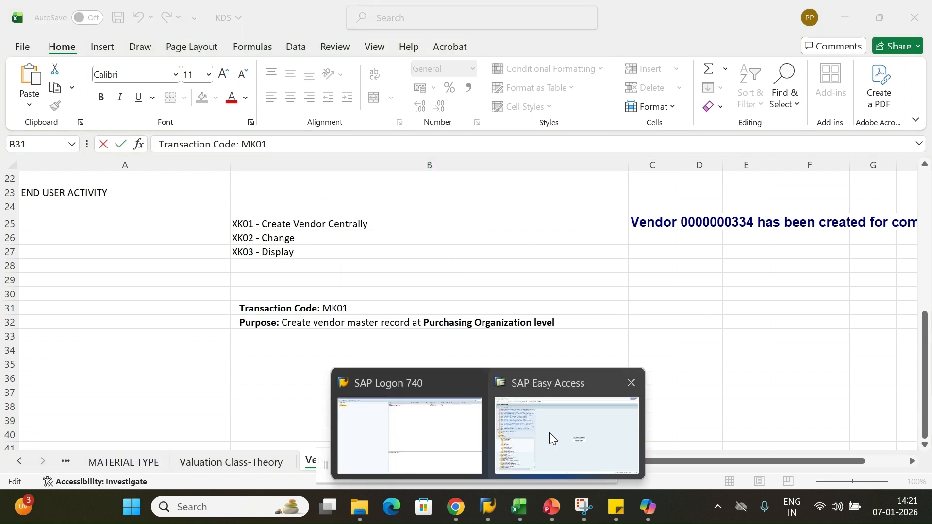
click(549, 433)
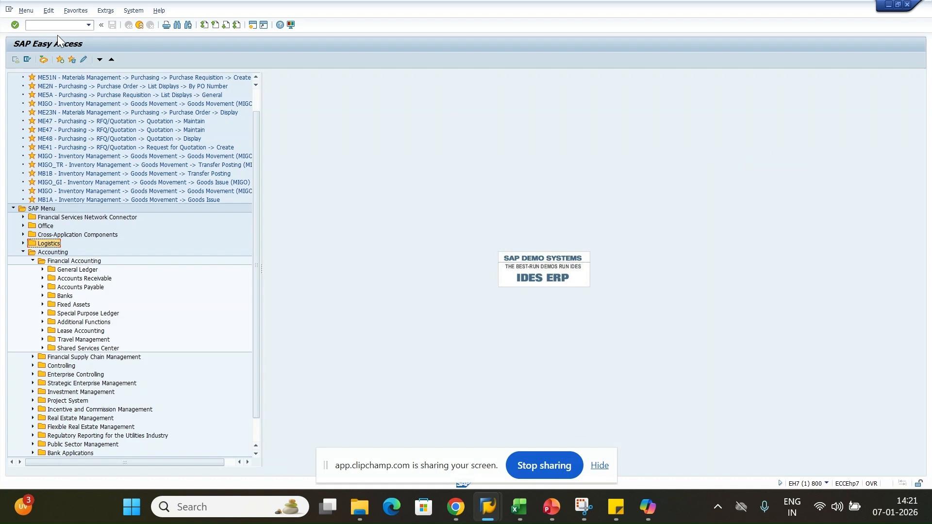
Enter MK01 in the command field to reach the Create Vendor initial screen
click(52, 28)
text(MK01)
key(Return)
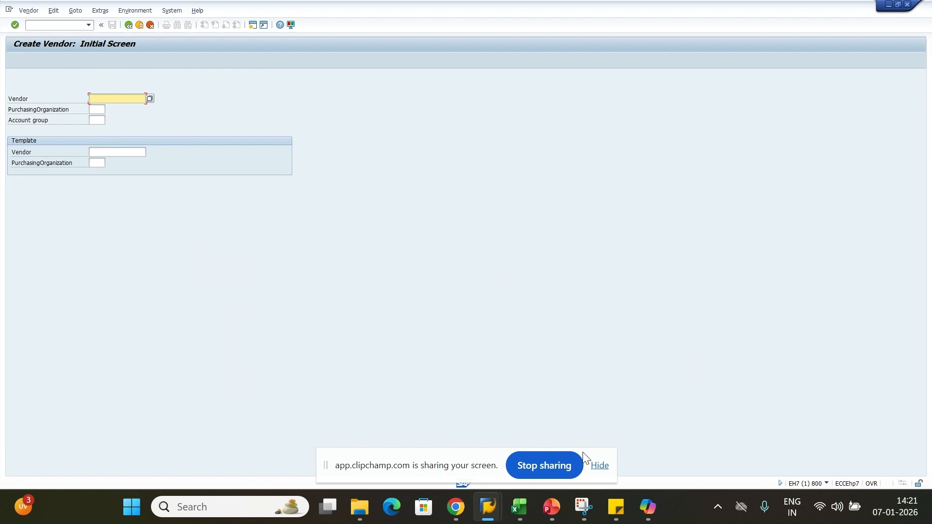
click(600, 466)
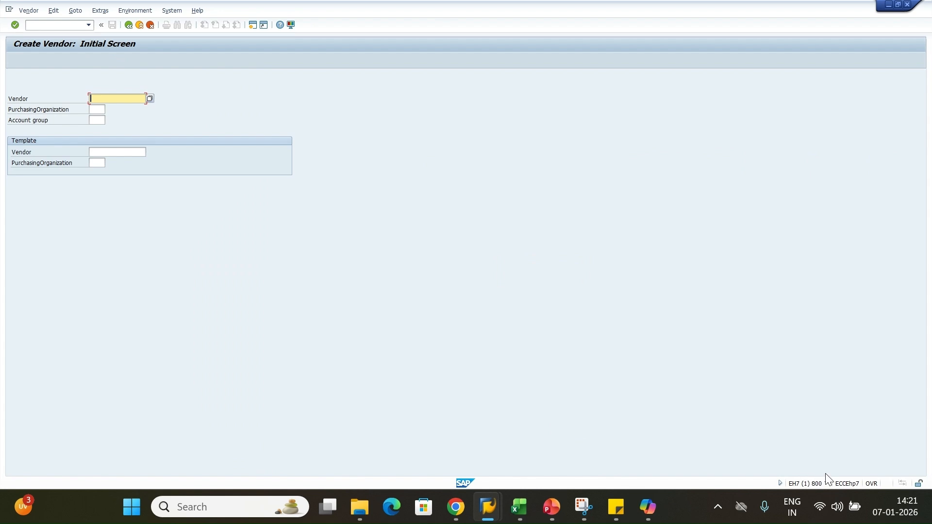
Check the system details, then set purchasing organization UP00 and account group SDK2 and continue
click(826, 483)
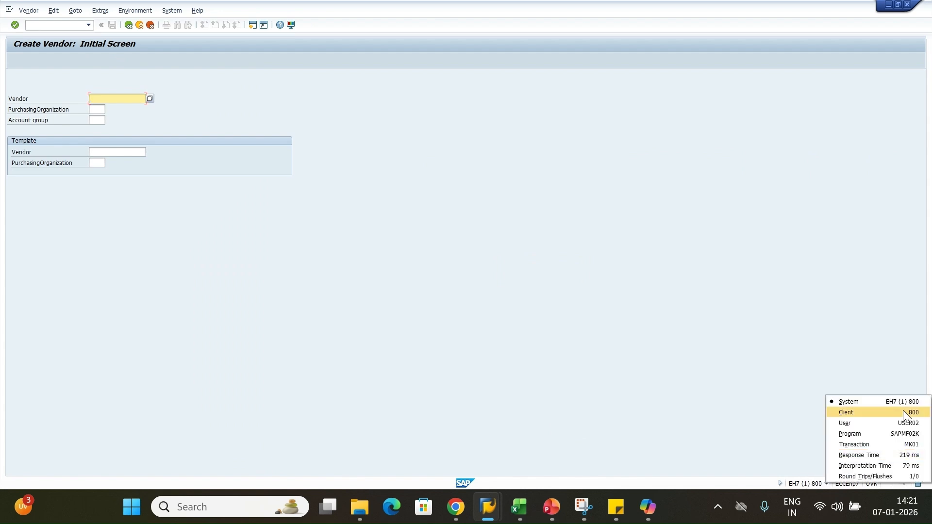
click(566, 362)
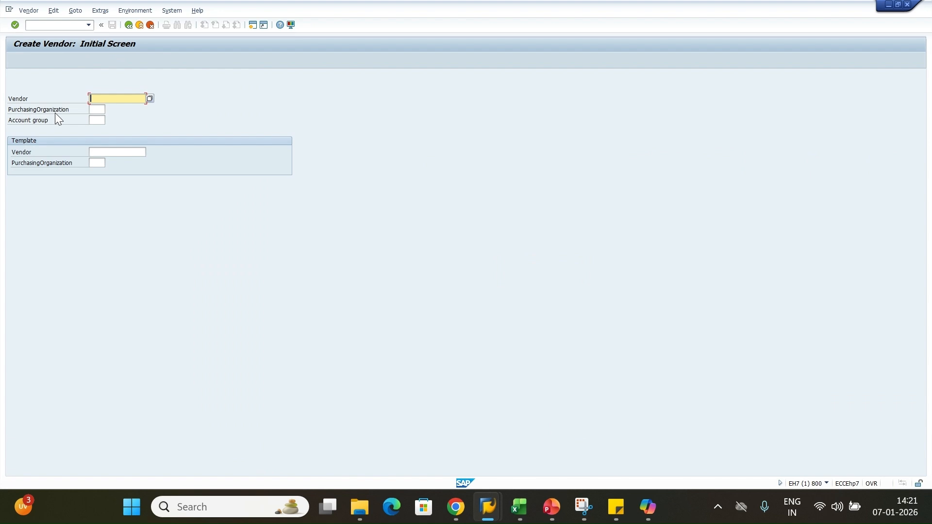
click(100, 109)
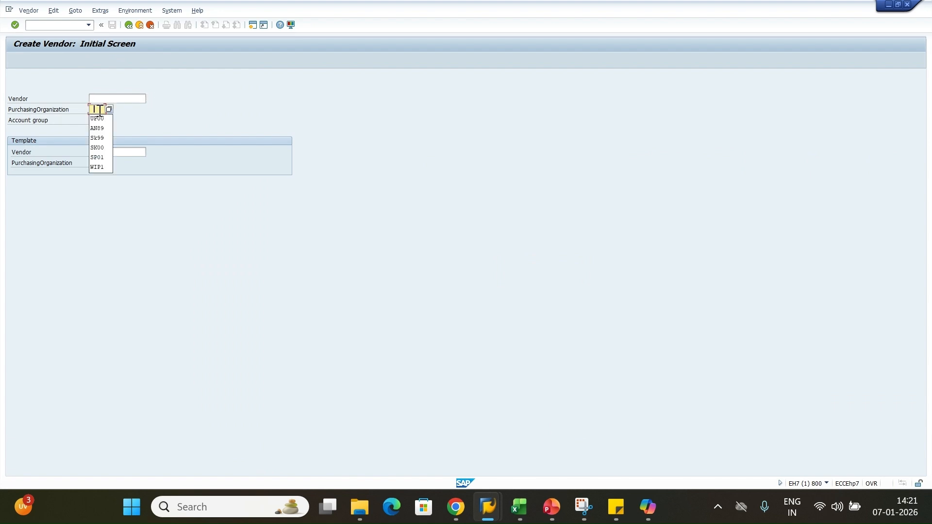
click(96, 118)
click(100, 120)
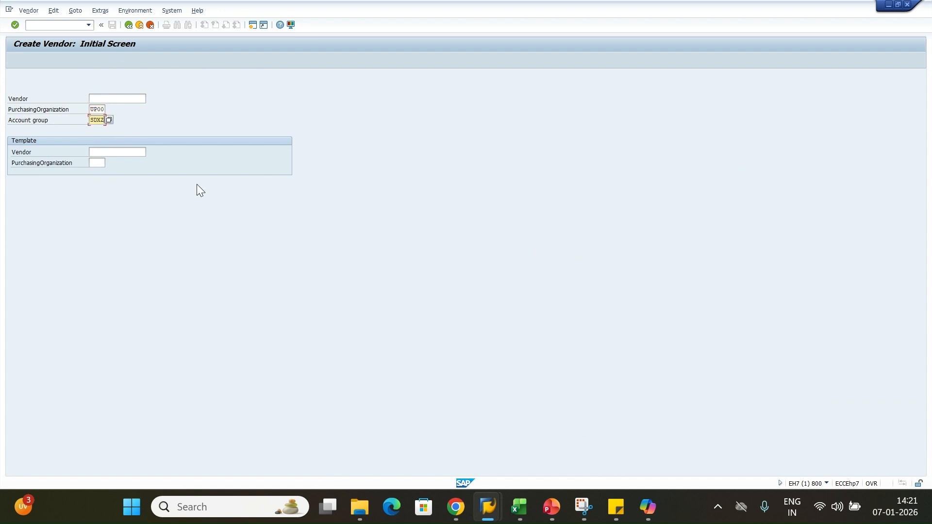
key(Return)
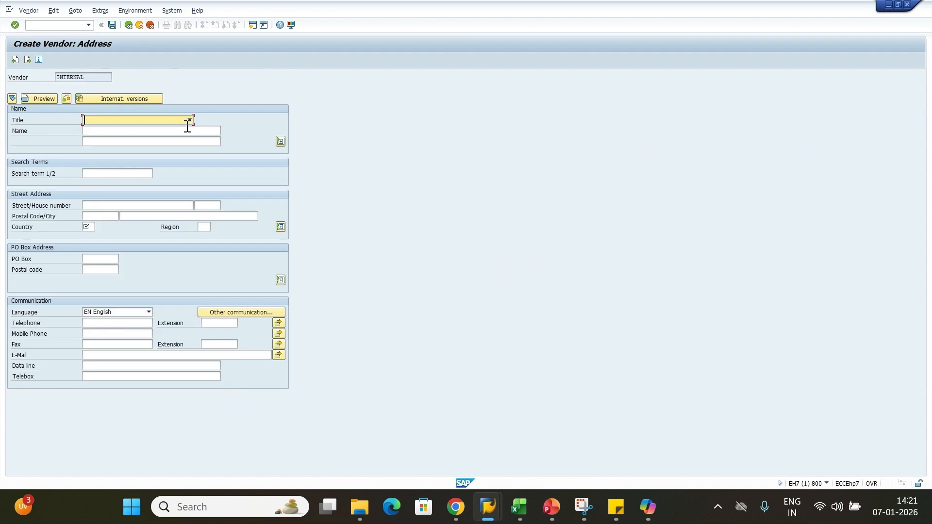
Set the vendor title to Company and clear a reused name from the Name field
click(189, 120)
click(112, 131)
click(112, 132)
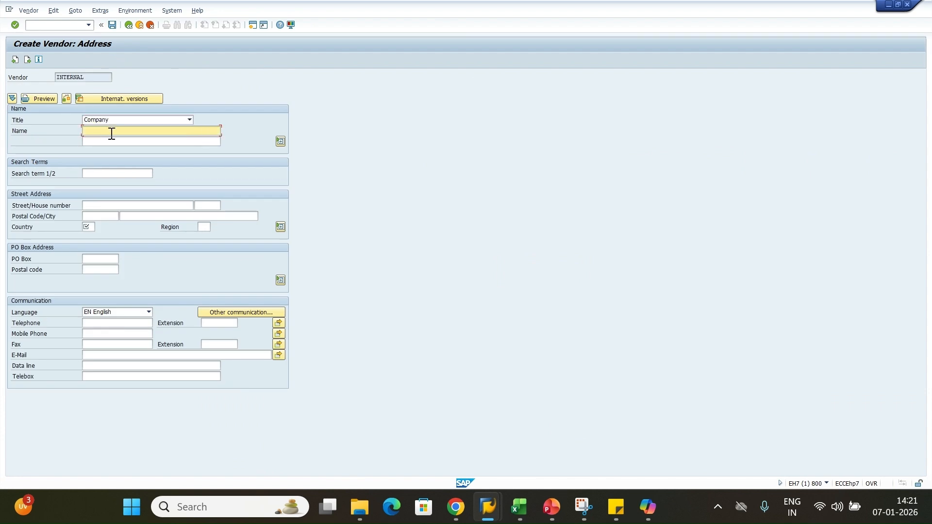
click(112, 133)
click(108, 141)
double_click(89, 129)
key(Delete)
double_click(98, 131)
drag(97, 132, 63, 135)
key(BackSpace)
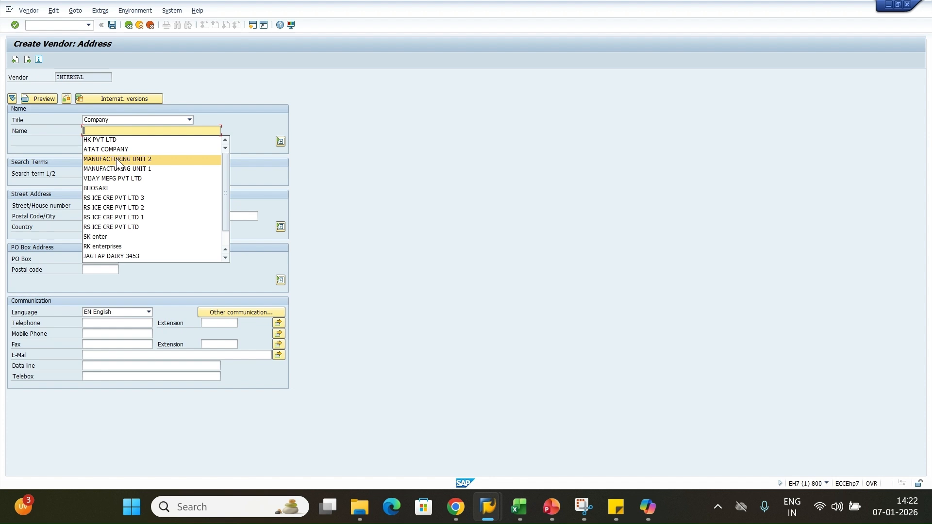
Set the vendor name to RS ICE CRE PVT LTD and paste it as the search term
click(111, 199)
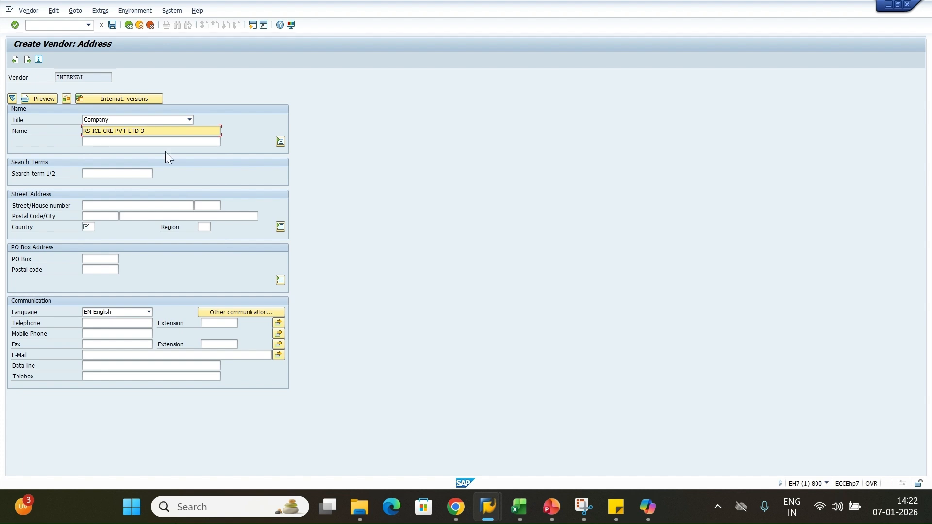
key(BackSpace)
key(BackSpace)
click(294, 187)
click(113, 174)
click(146, 131)
click(114, 170)
text(RS ICE CRE PVT LTD)
Enter the vendor's street address and postal code, and set region 13
click(103, 206)
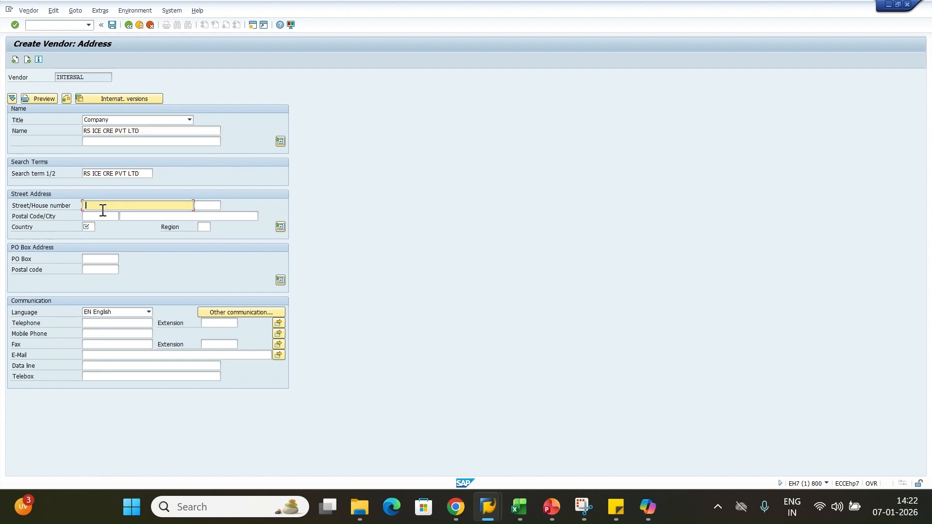
click(98, 217)
text(411035)
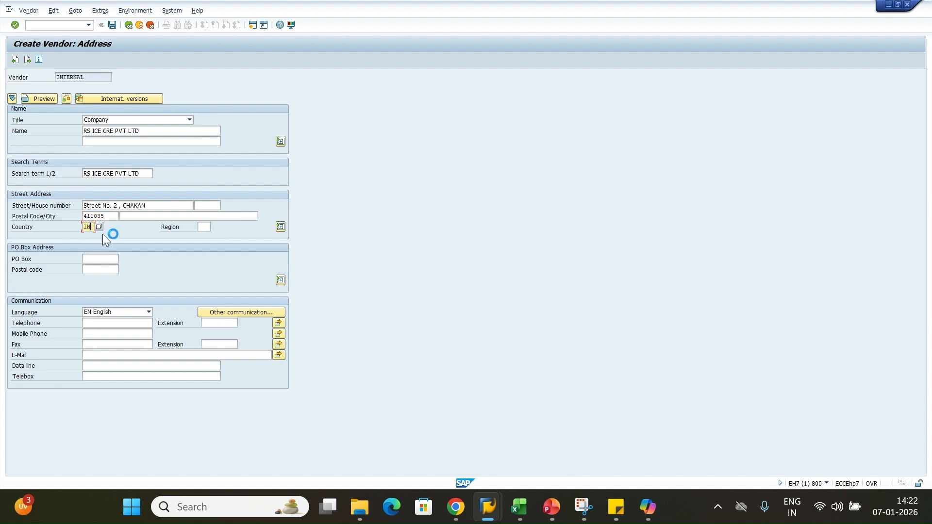
click(205, 228)
click(207, 236)
Fill in the vendor's mobile number and e-mail address, then submit the address
click(92, 334)
key(ctrl+v)
click(95, 346)
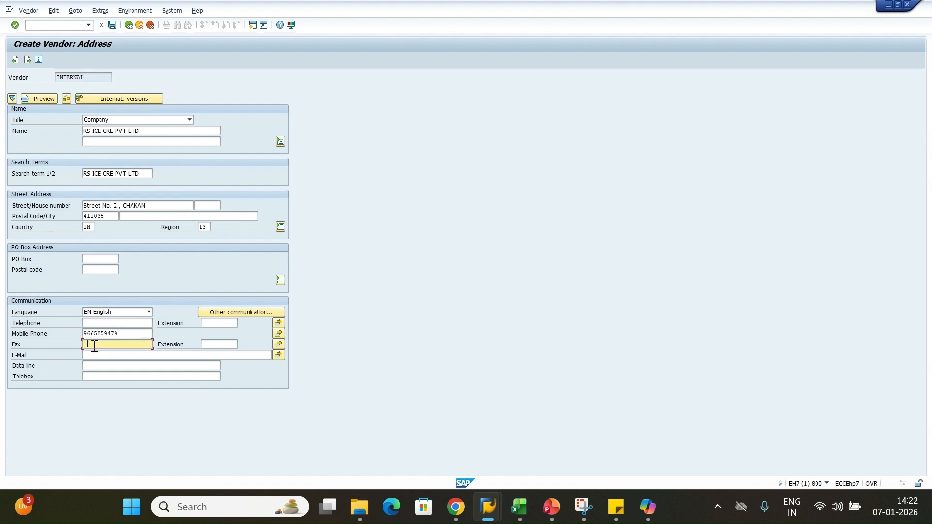
click(95, 355)
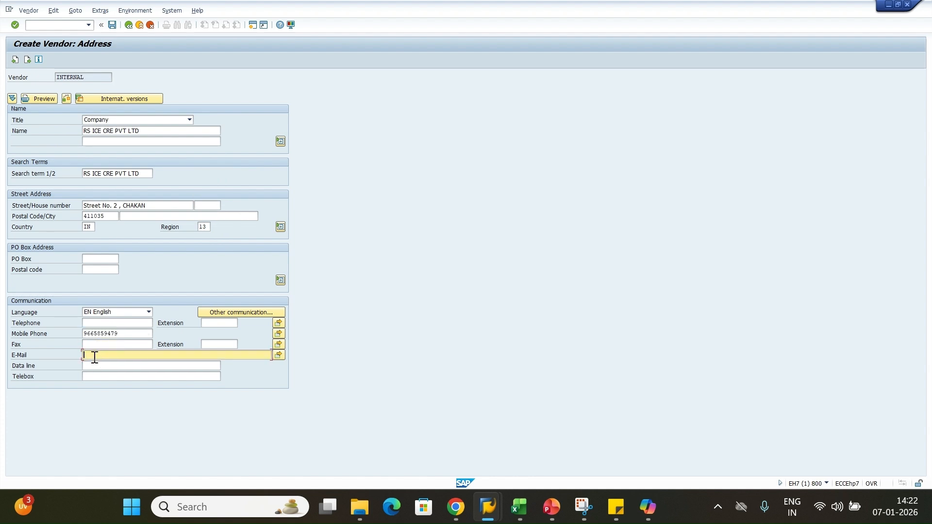
key(Return)
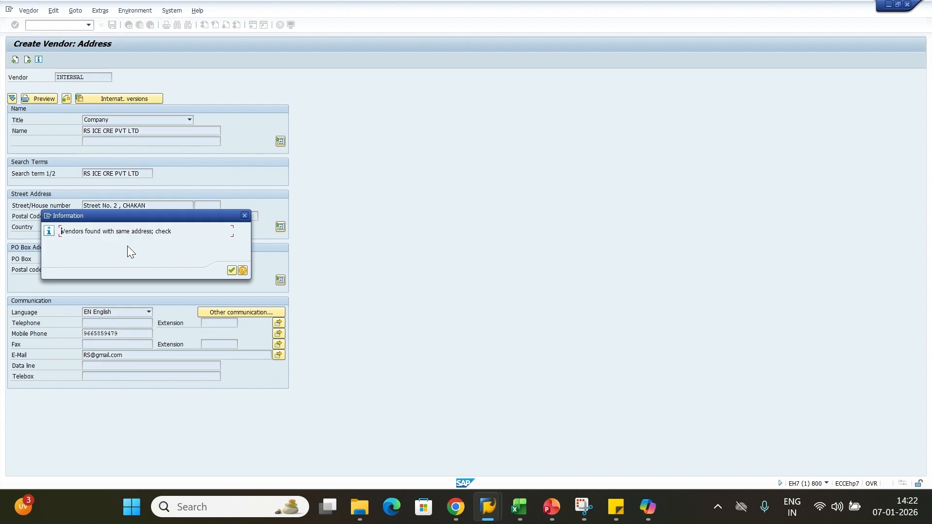
Acknowledge the duplicate-address warning and close the duplicates list to return to the address form
drag(127, 217, 465, 184)
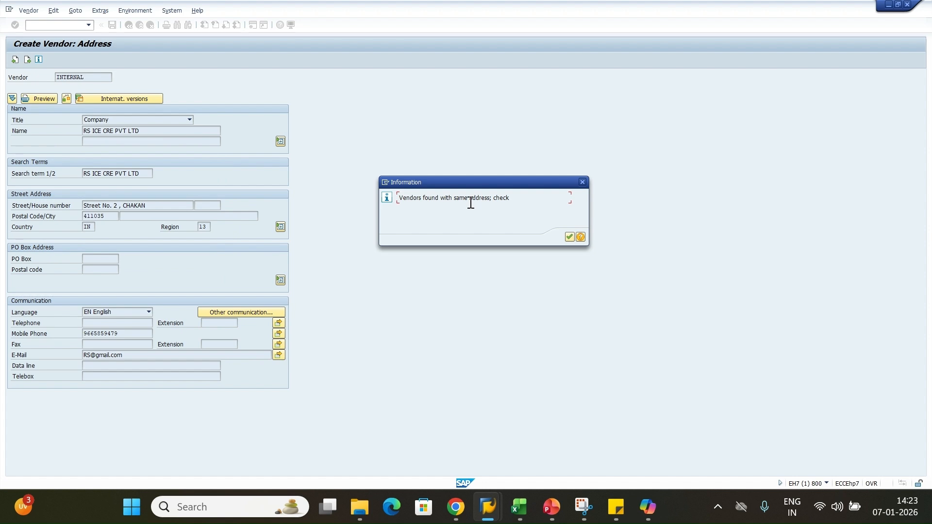
click(582, 183)
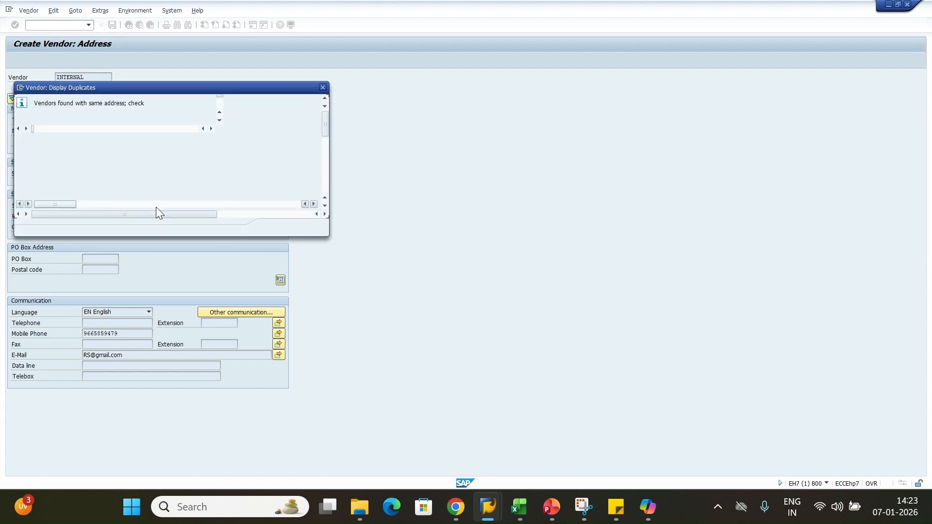
click(322, 88)
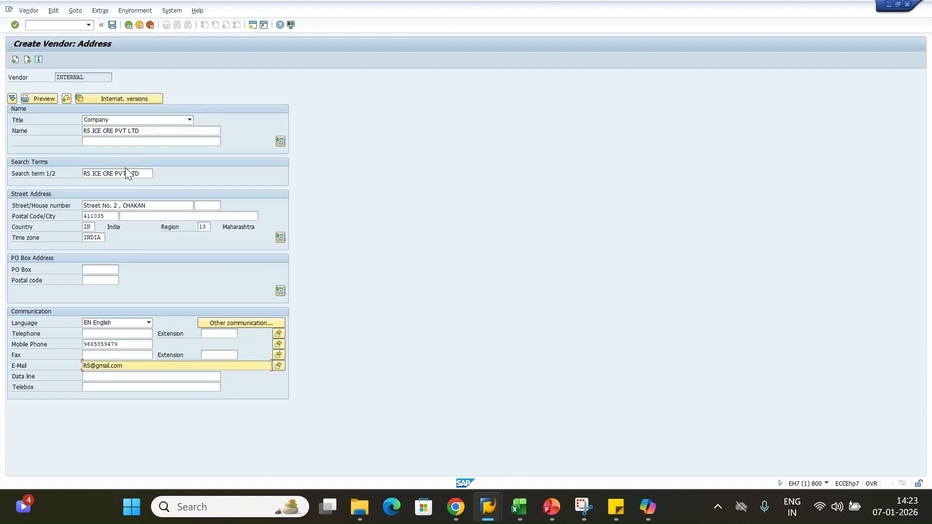
click(157, 204)
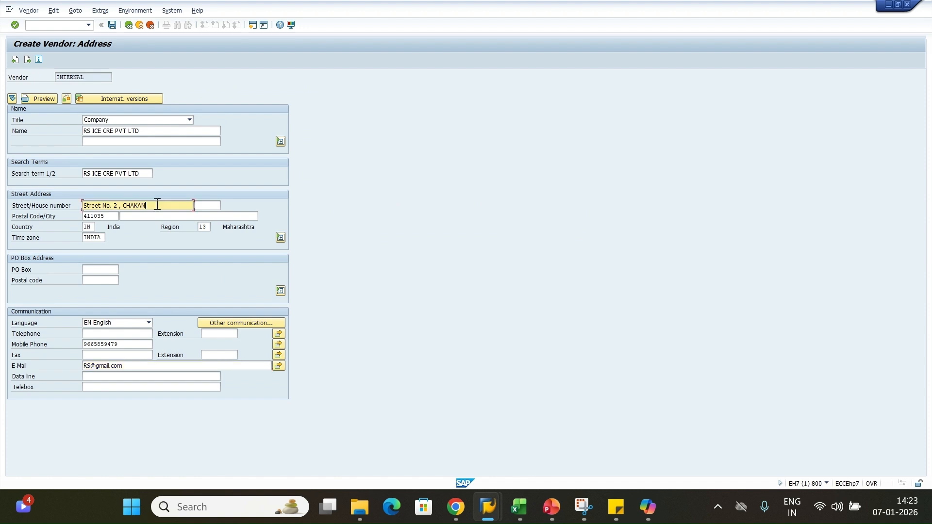
Change the street locality to MOSHI, set city PUNE, and continue to the Control screen
key(BackSpace)
key(BackSpace)
key(BackSpace)
key(BackSpace)
key(BackSpace)
key(BackSpace)
text(PUN)
key(BackSpace)
key(BackSpace)
key(BackSpace)
text(MOSHI)
click(157, 215)
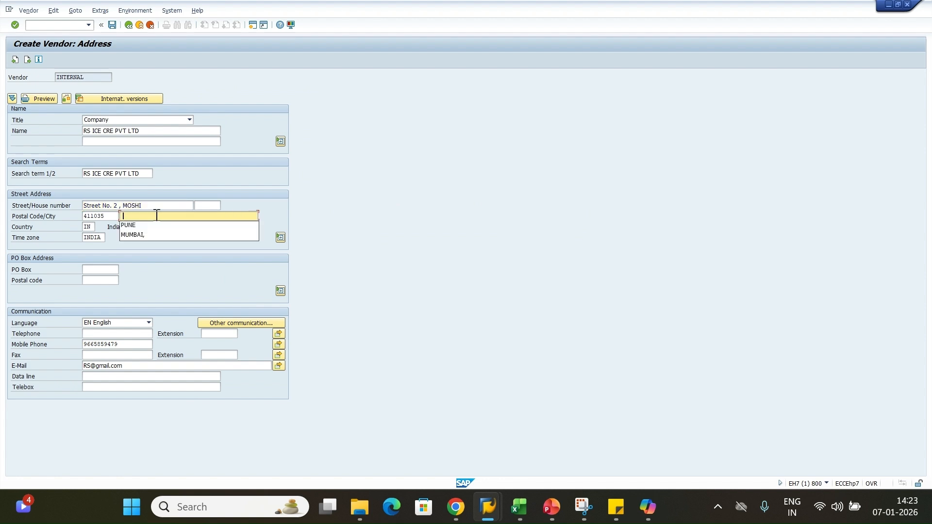
click(167, 225)
click(186, 239)
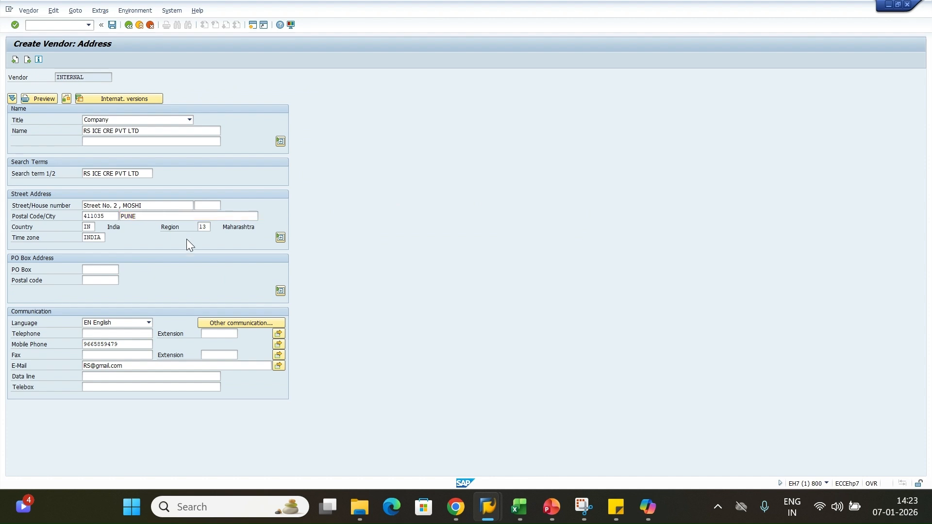
key(Return)
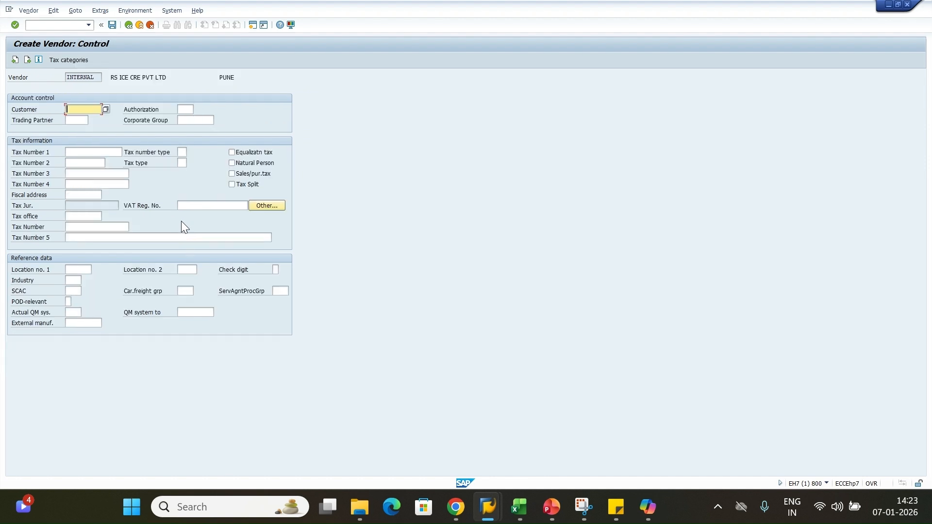
Enter the contact person's first name and surname, then continue to Purchasing data
key(Return)
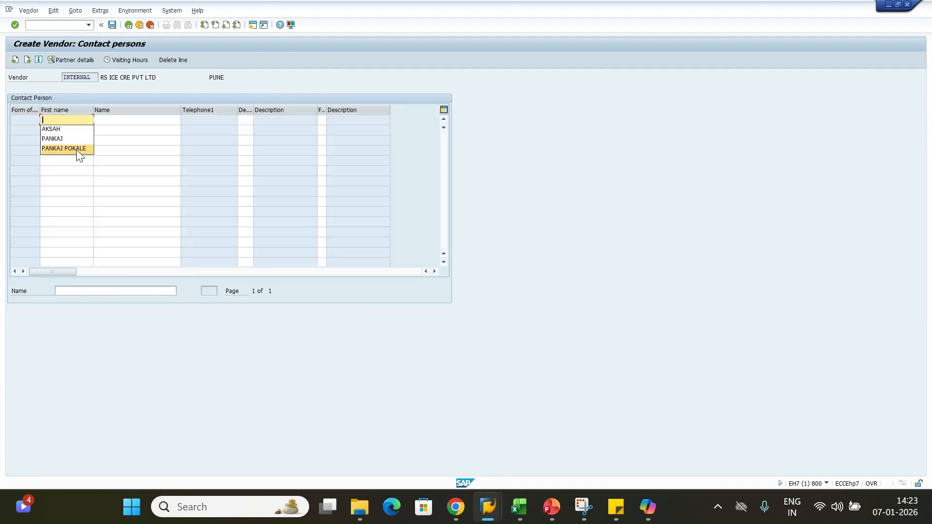
click(60, 139)
click(110, 121)
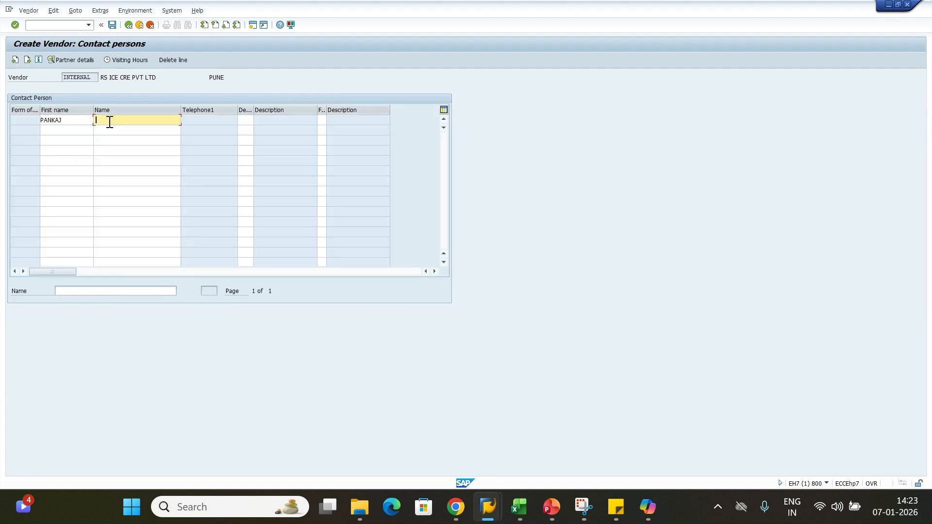
text(UJAWE)
key(Return)
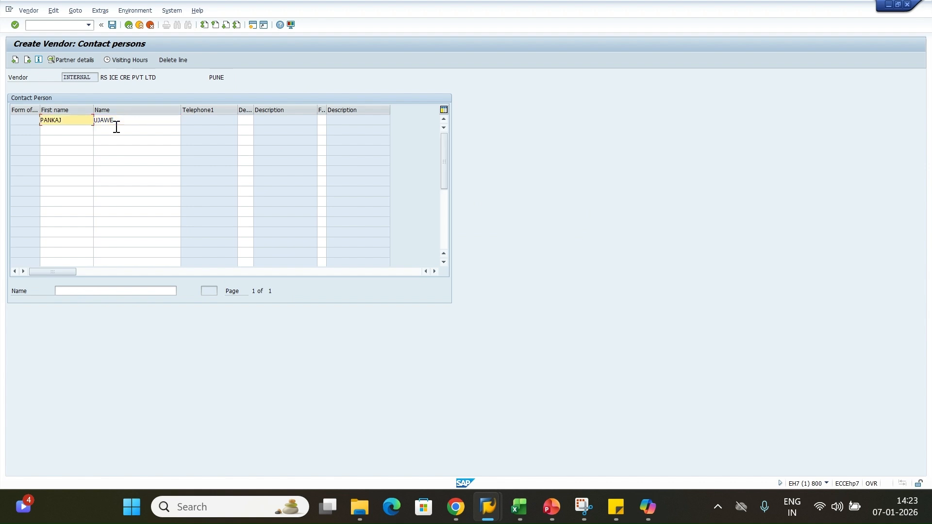
key(Return)
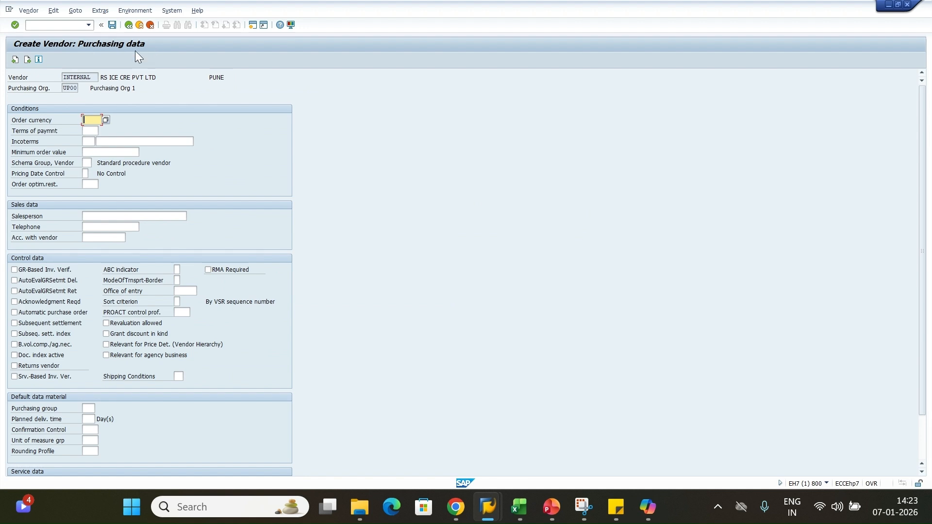
Step back to the Address screen, then forward to Contact persons and open the contact's details
click(15, 59)
click(15, 59)
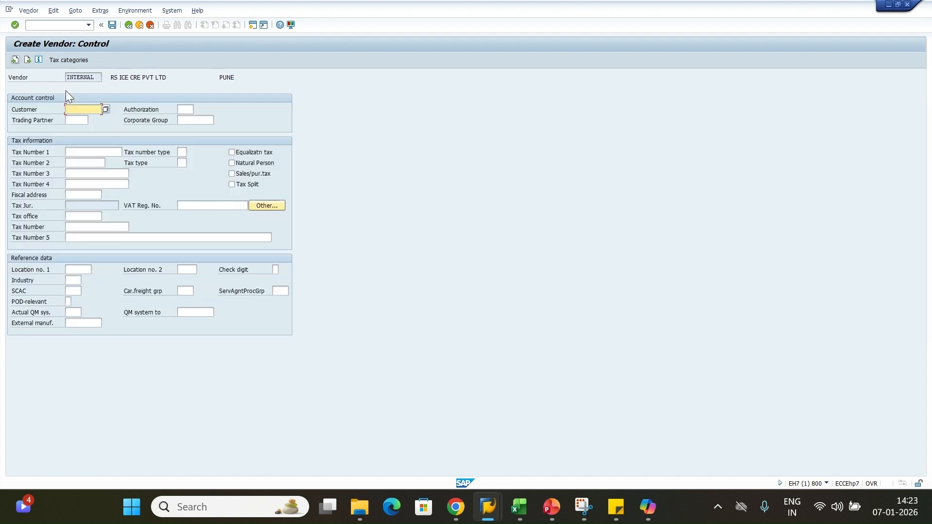
click(15, 60)
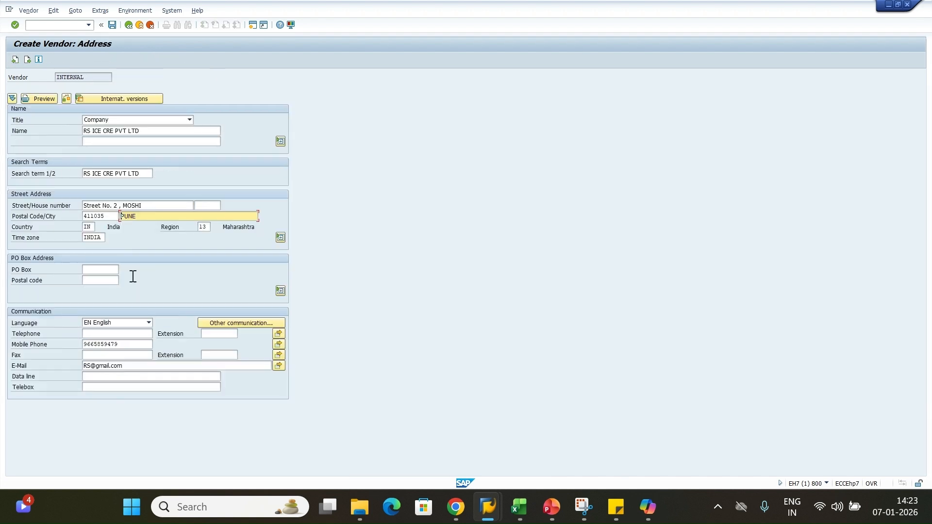
click(27, 60)
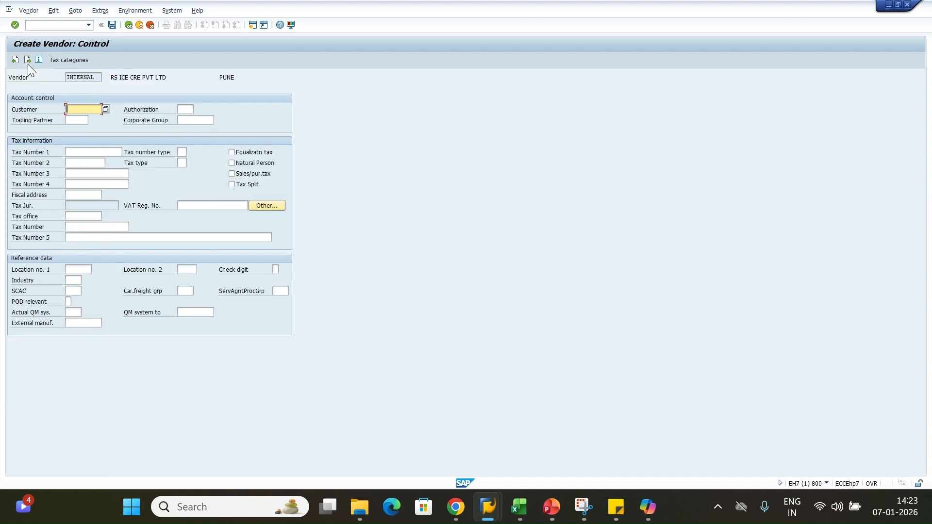
click(28, 63)
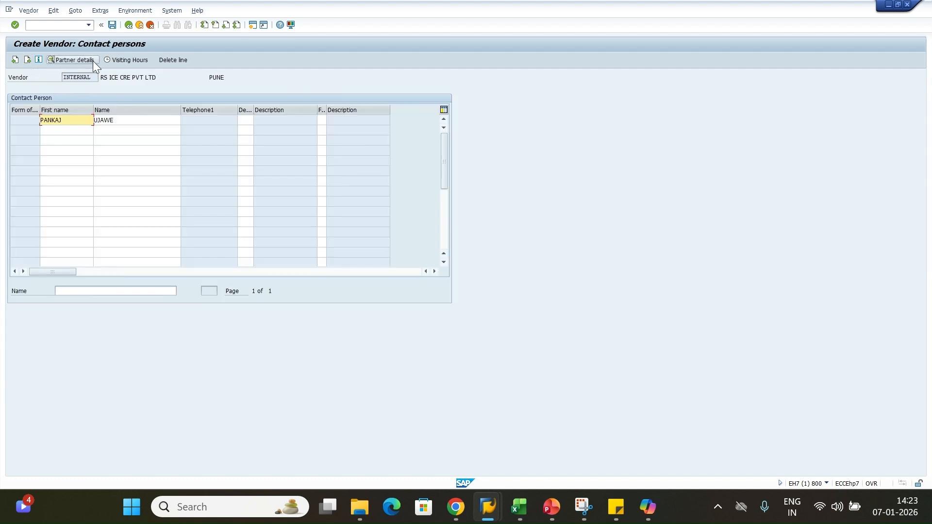
double_click(66, 122)
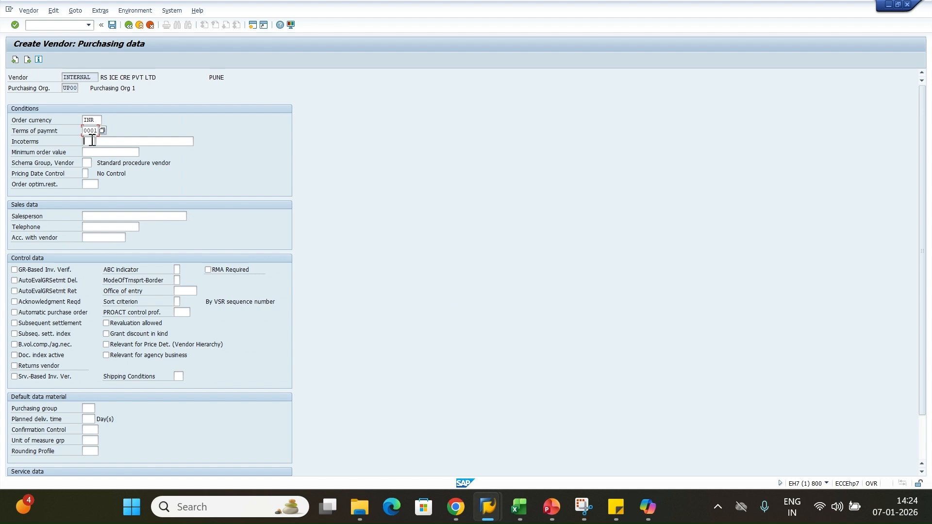
Set Incoterms EXW, GR-based invoice verification and auto settlement, purchasing group ANN, 10-day delivery
text(EXW)
click(34, 270)
scroll(76, 319, down, 1)
scroll(75, 314, down, 2)
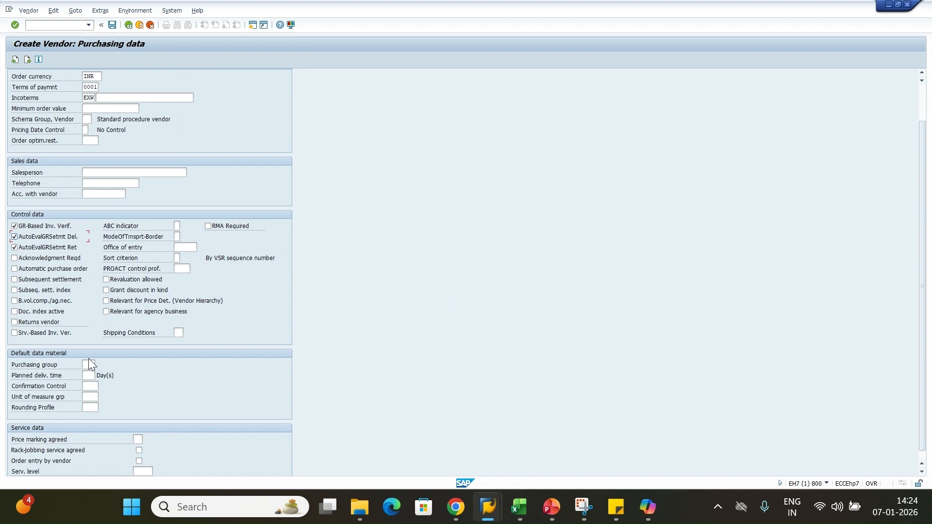
click(88, 363)
click(89, 374)
click(89, 375)
click(90, 386)
scroll(128, 372, down, 1)
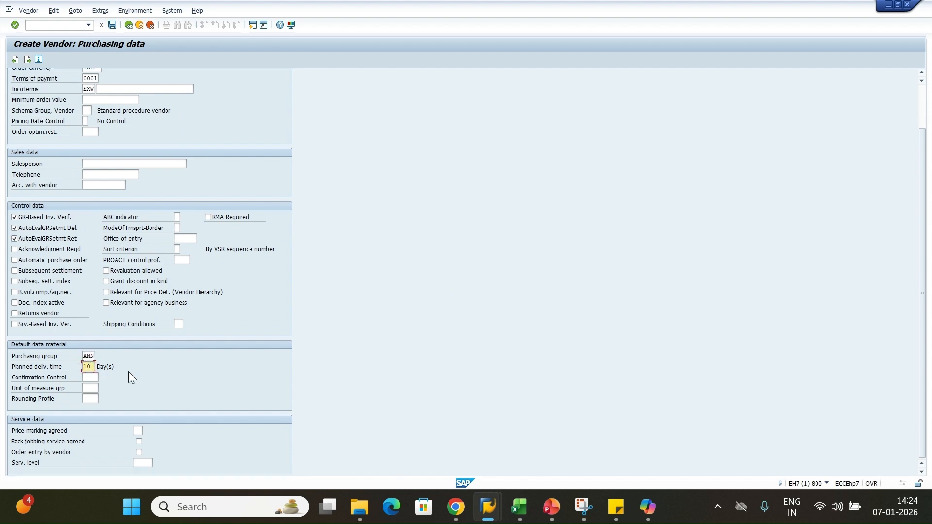
key(Return)
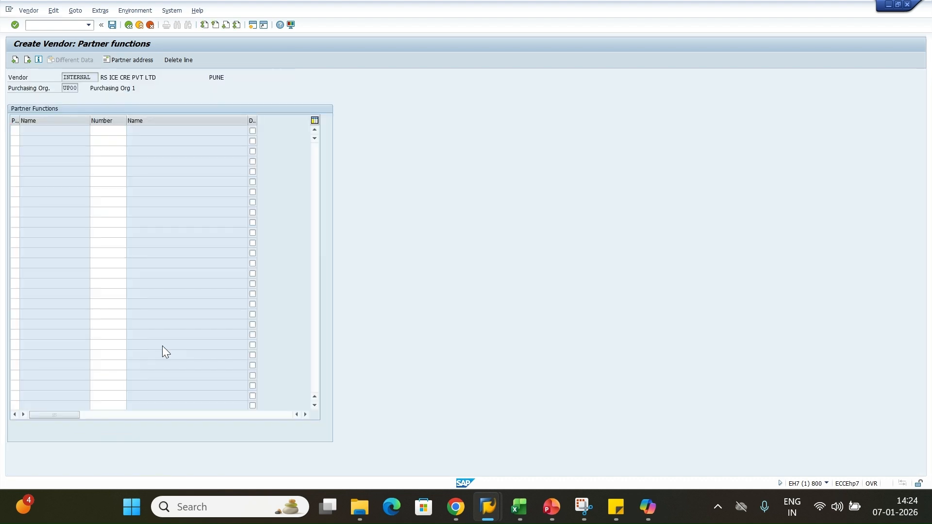
Save the new vendor for purchasing organization UP00 and show message F2173's full text
key(Return)
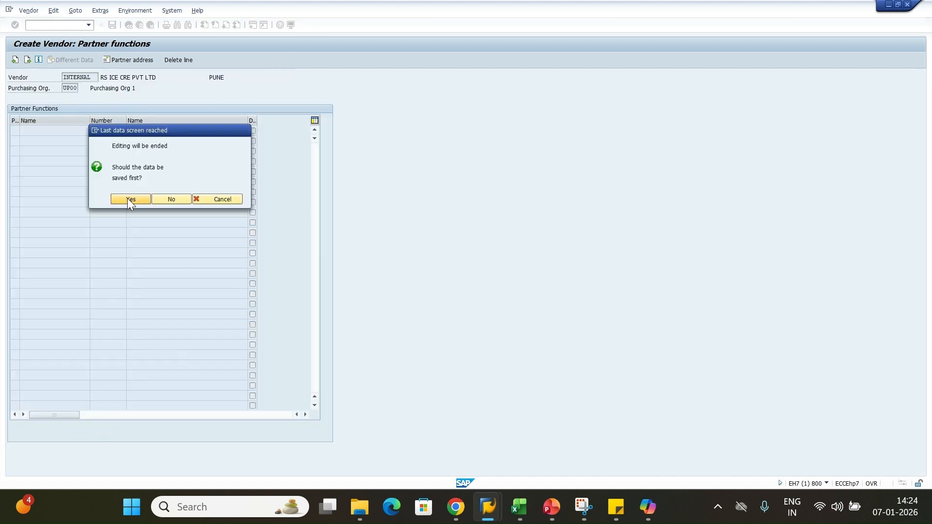
click(129, 201)
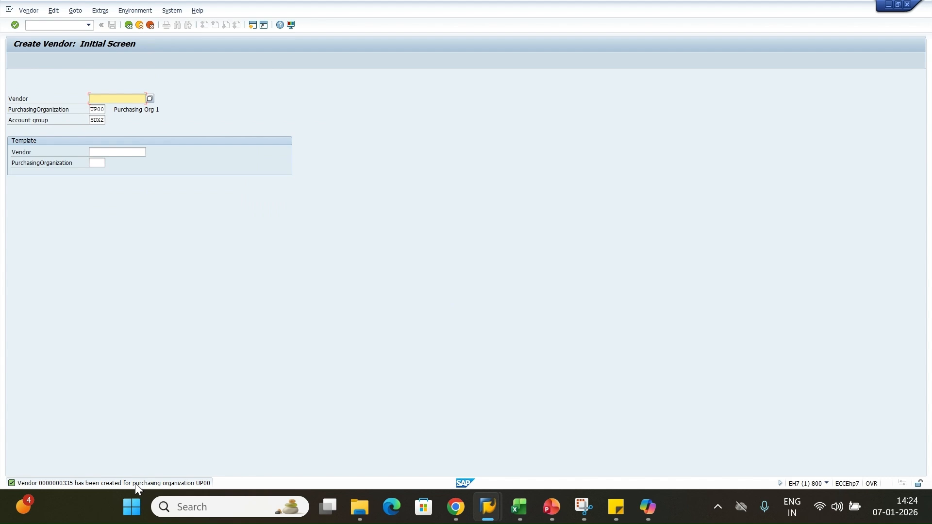
key(super+shift+s)
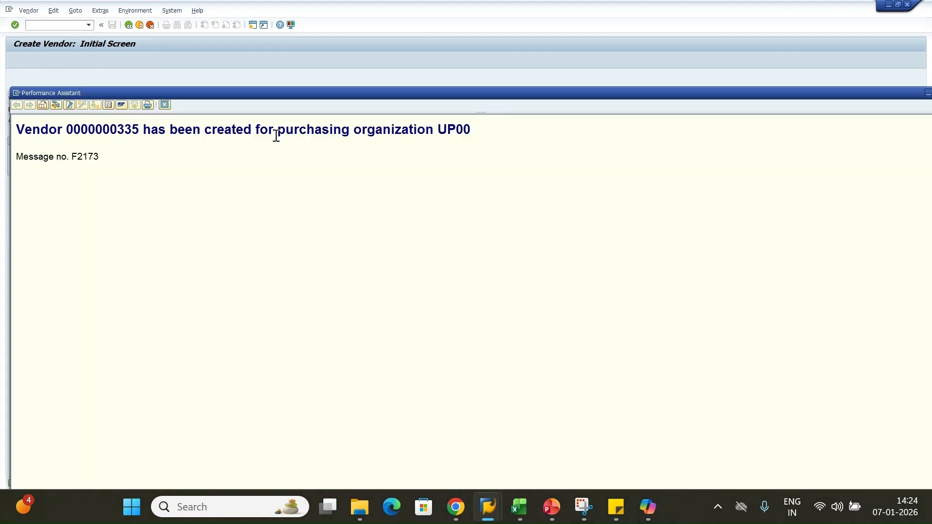
Select the whole vendor-created message heading, then bring the KDS workbook back to front
drag(276, 136, 471, 131)
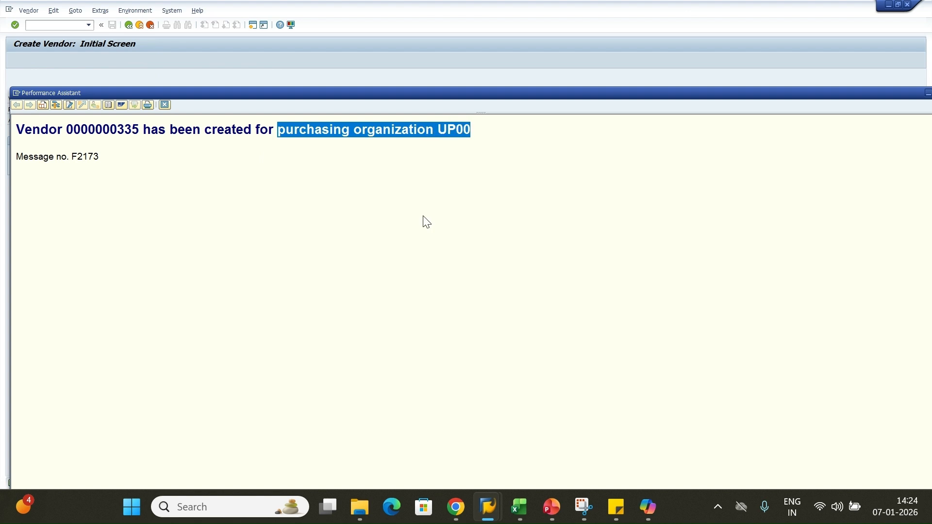
click(414, 210)
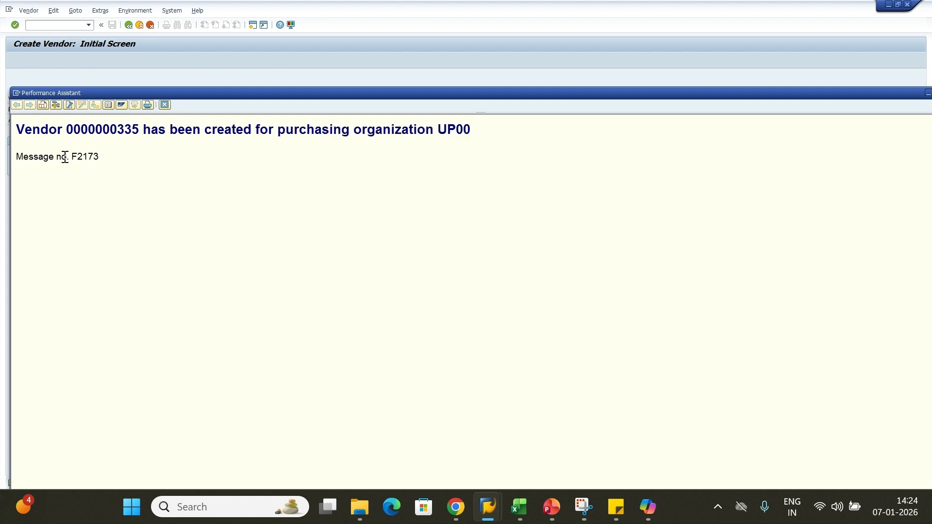
drag(17, 129, 467, 144)
key(ctrl+c)
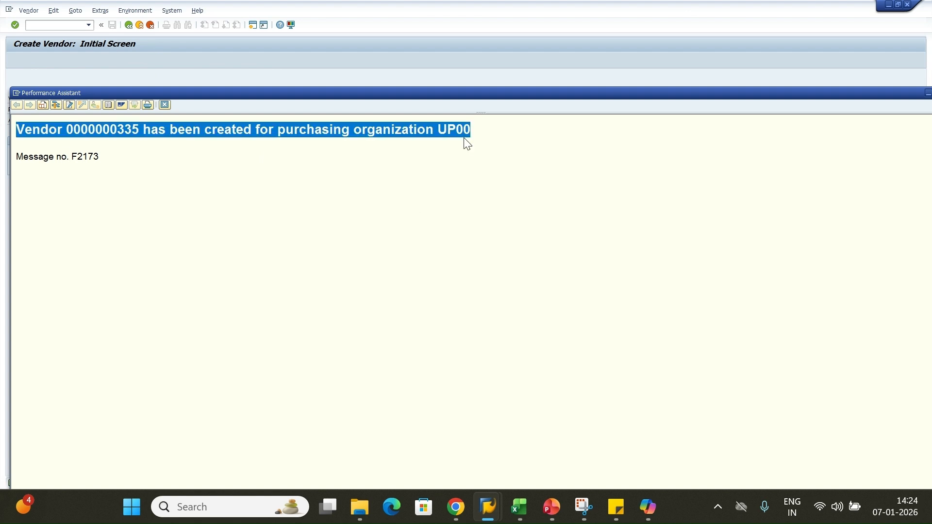
click(532, 515)
Paste the vendor-created success message into cell C31 of the notes sheet
click(653, 310)
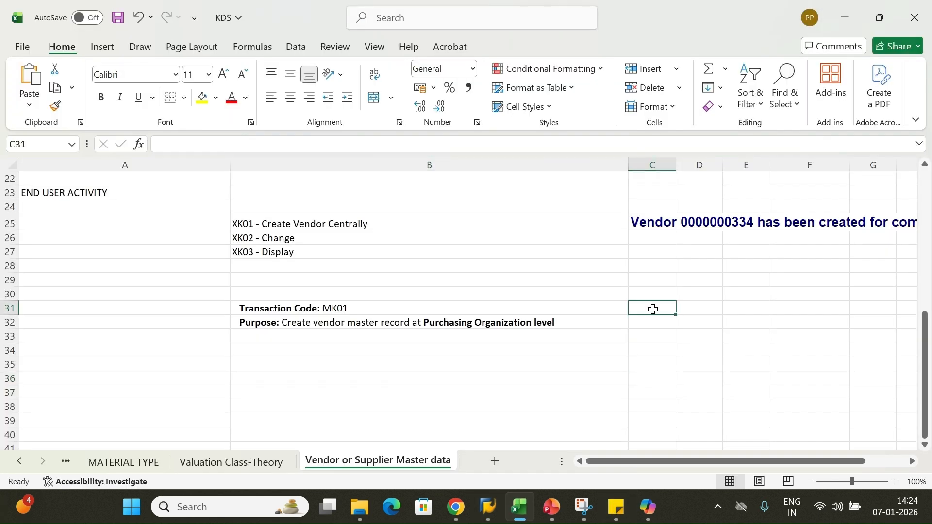
key(ctrl+v)
drag(682, 461, 762, 456)
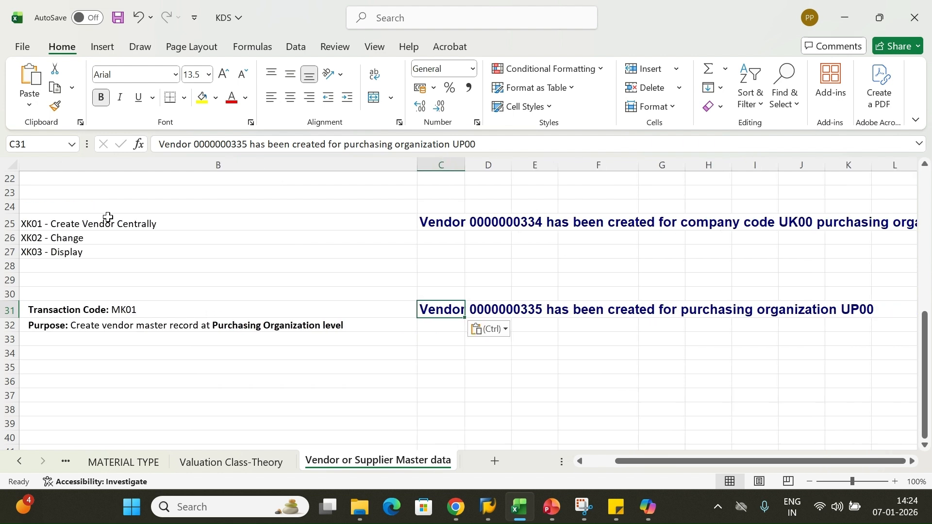
Compare the earlier vendor message in row 25 with the pasted one in row 31
click(525, 219)
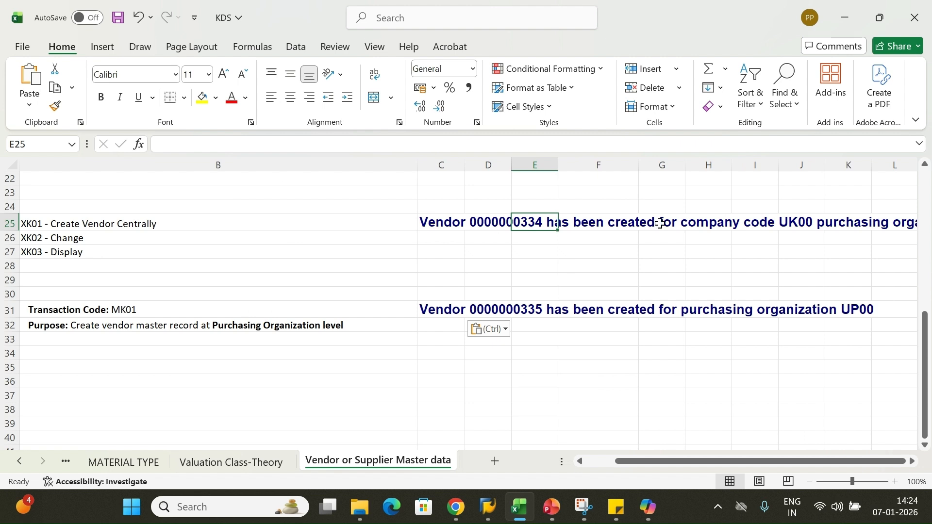
click(713, 228)
click(842, 226)
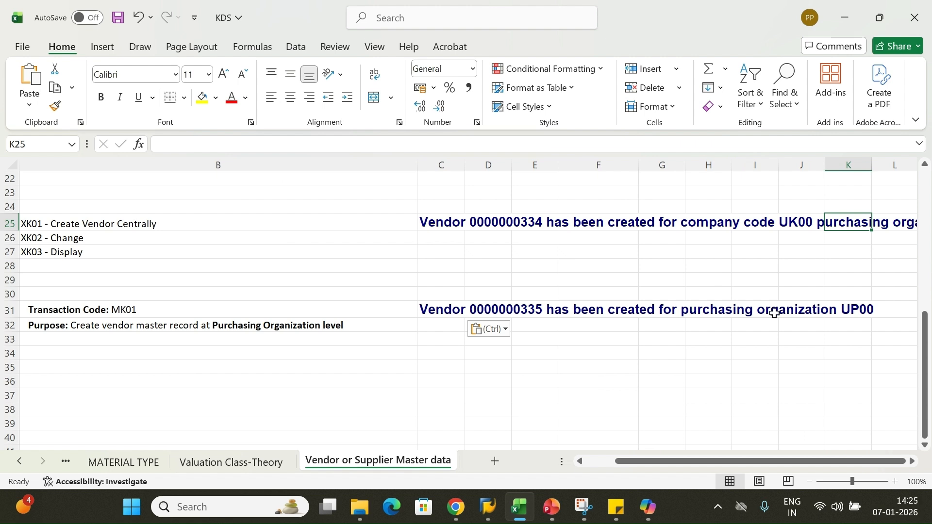
click(727, 311)
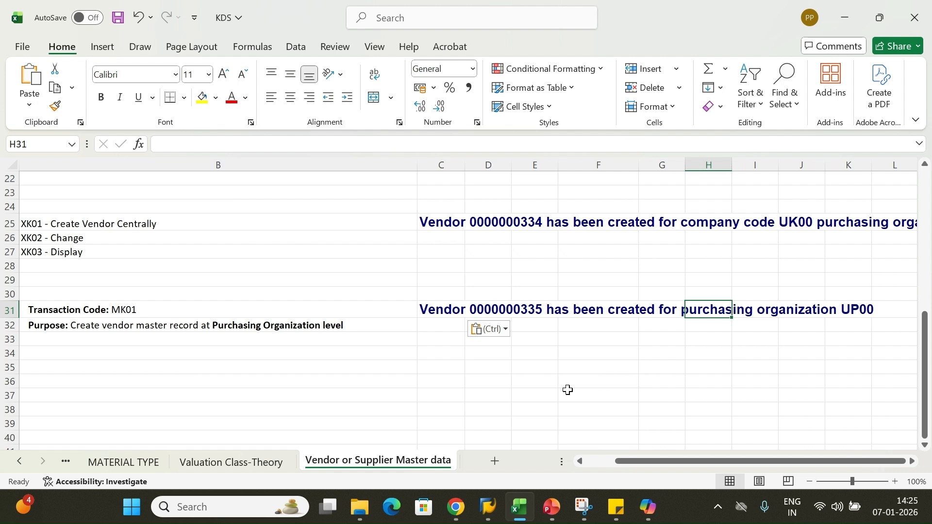
drag(632, 462, 606, 464)
click(397, 408)
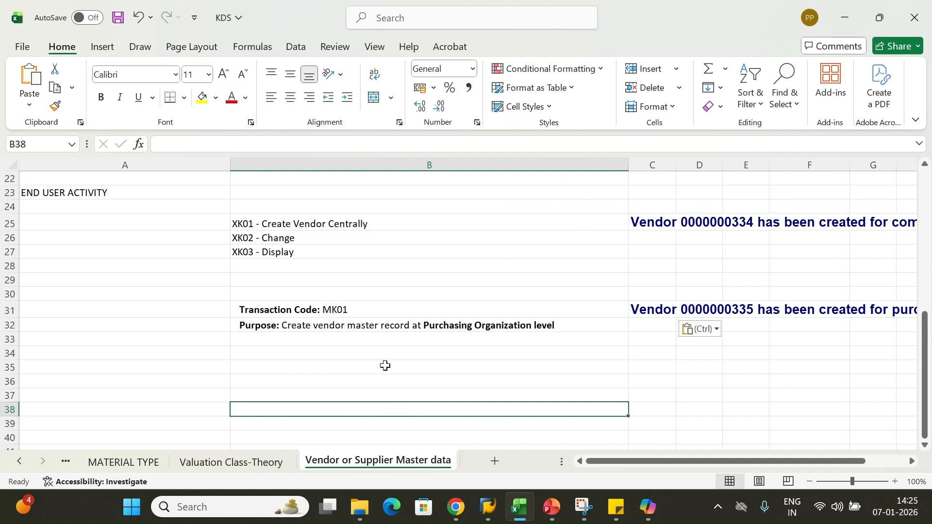
click(469, 329)
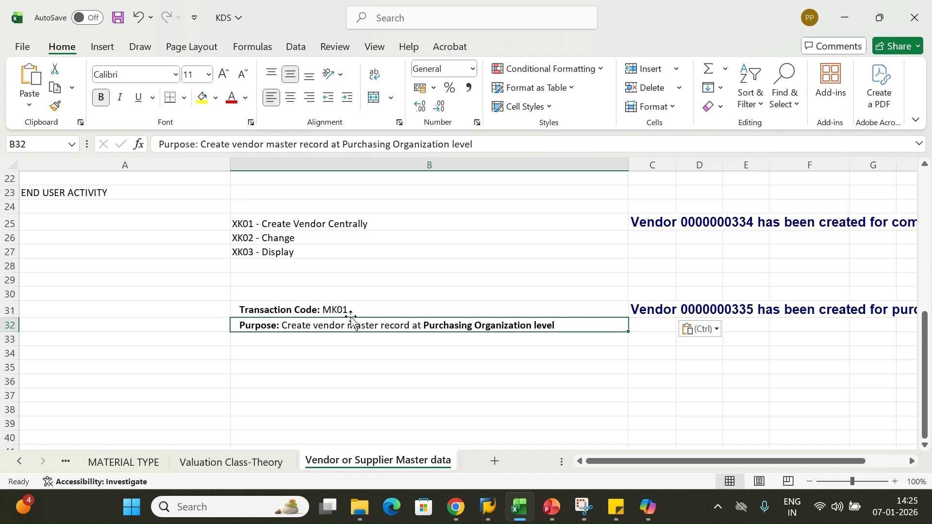
click(725, 310)
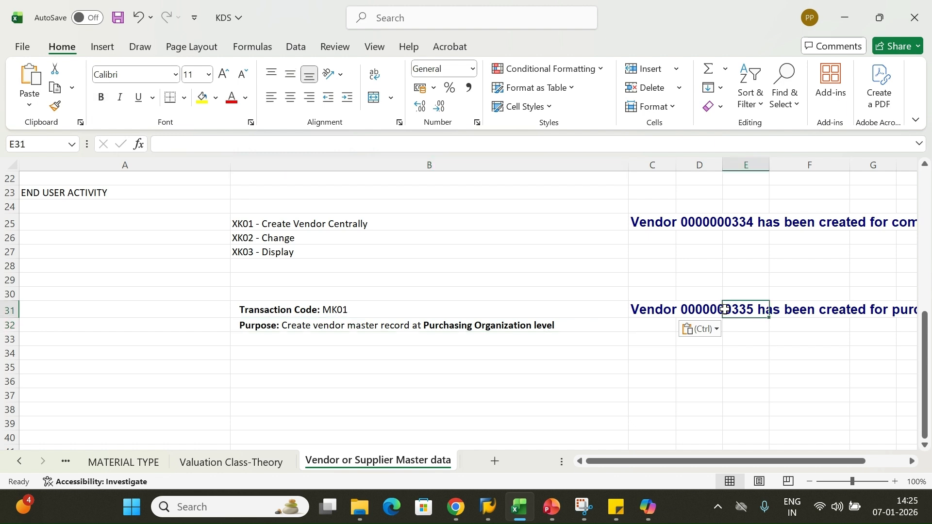